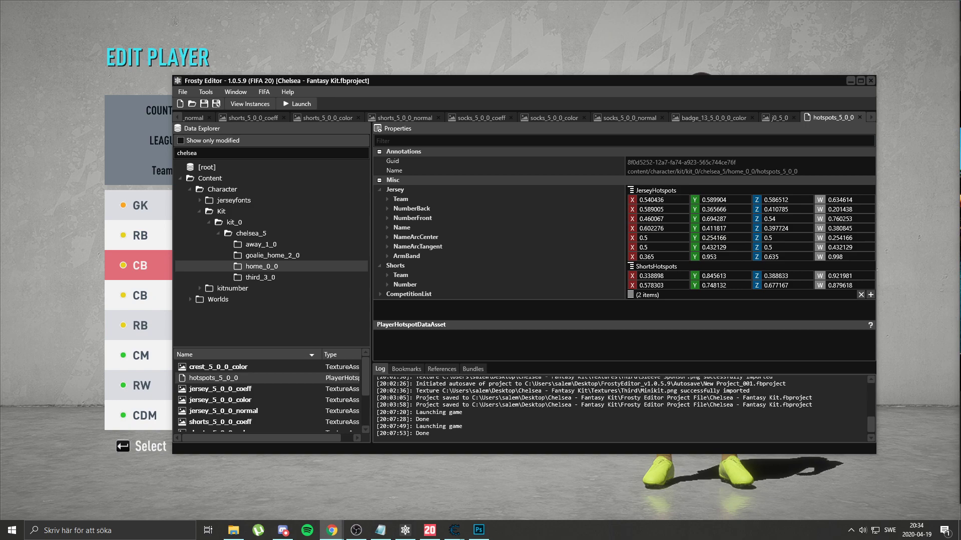
Step: Open the centre-back's player details in Edit Player and rotate the model to show the kit's back
click(907, 149)
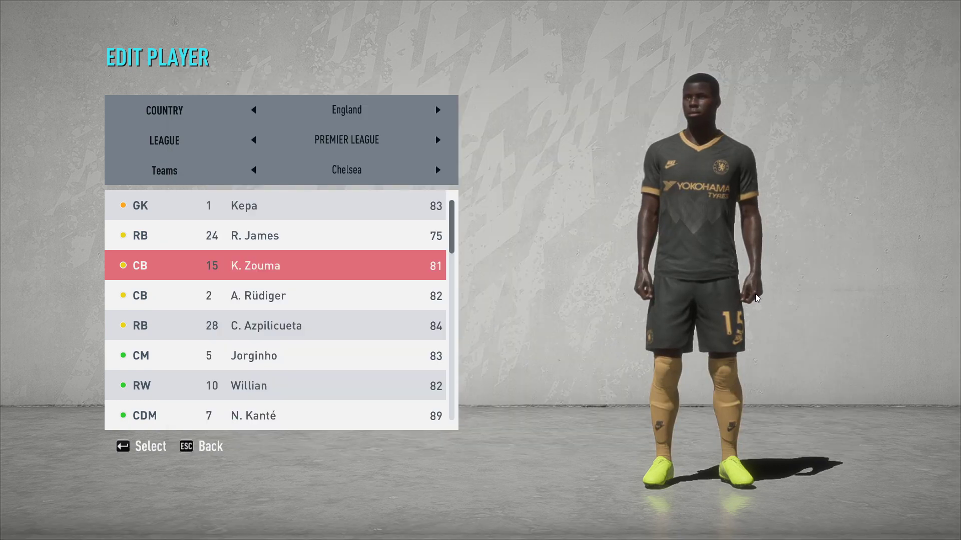
key(Return)
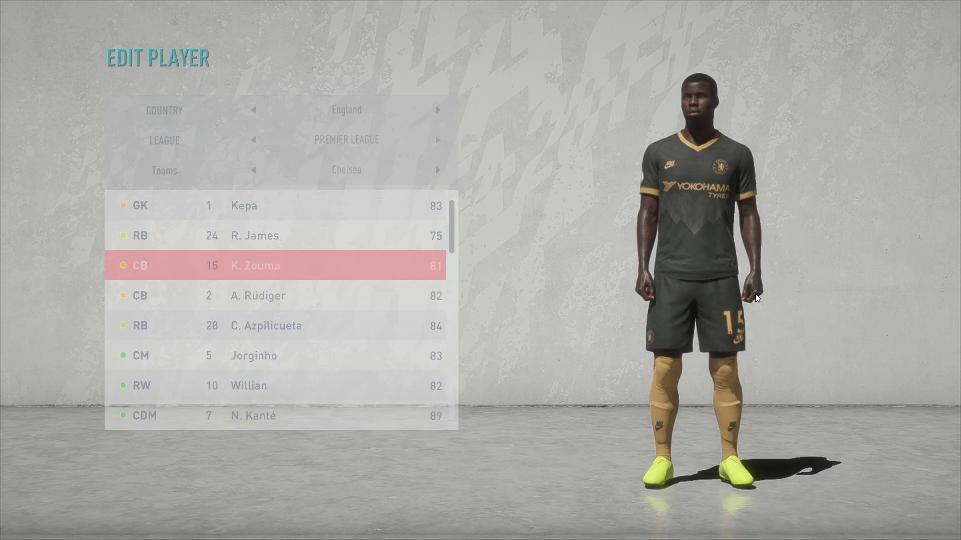
key(e)
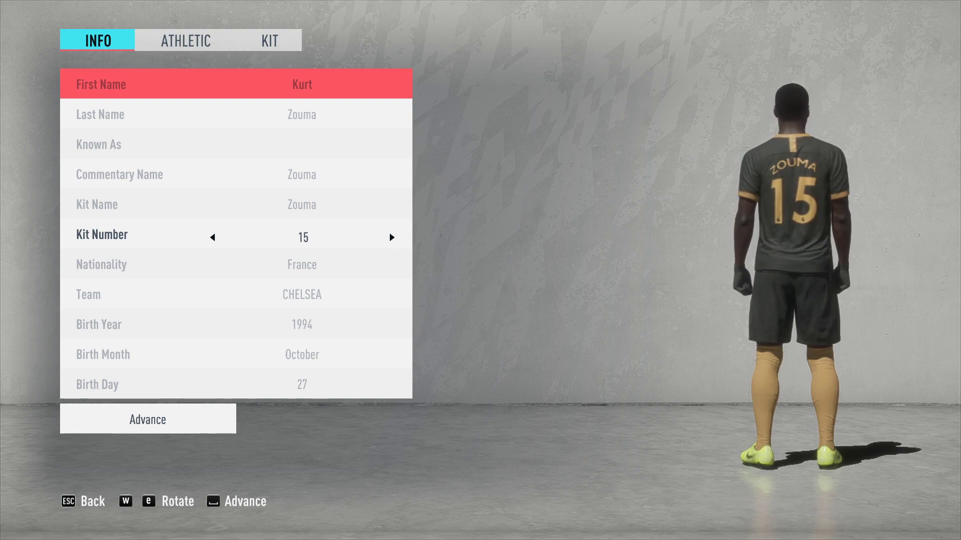
Step: Rotate the Chelsea player model around until the front of the dark-and-gold kit faces forward
key(e)
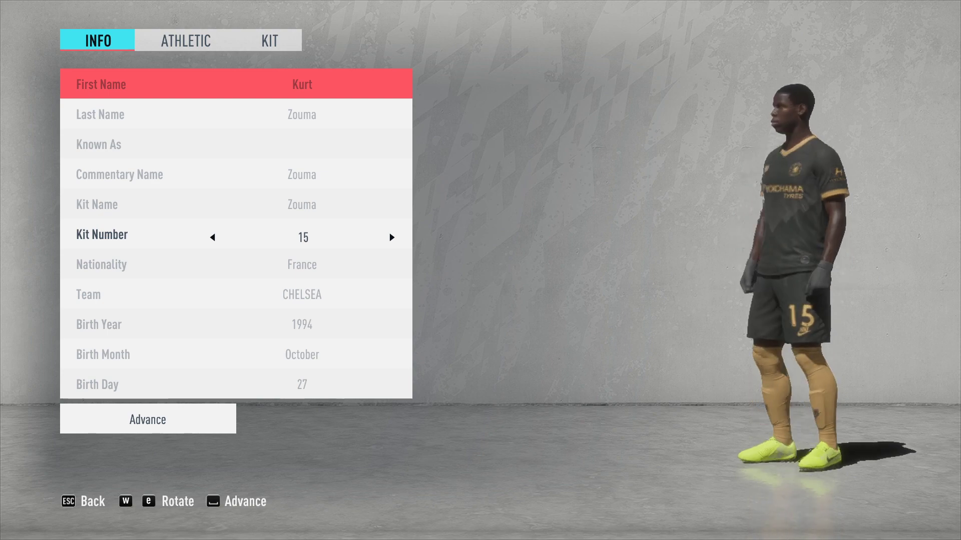
key(e)
key(e)
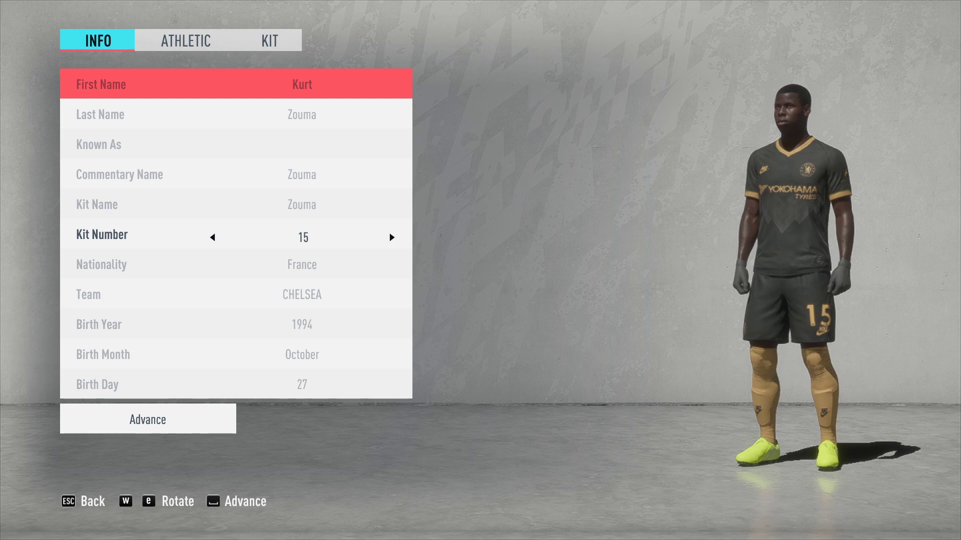
key(e)
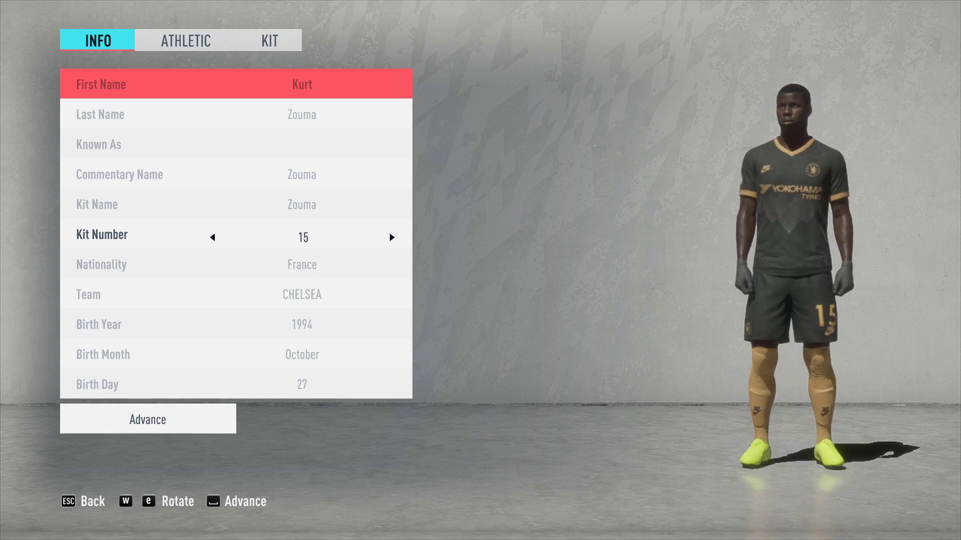
Step: Switch from FIFA 20 to the Frosty Editor kit project with Alt+Tab
key(alt+Tab)
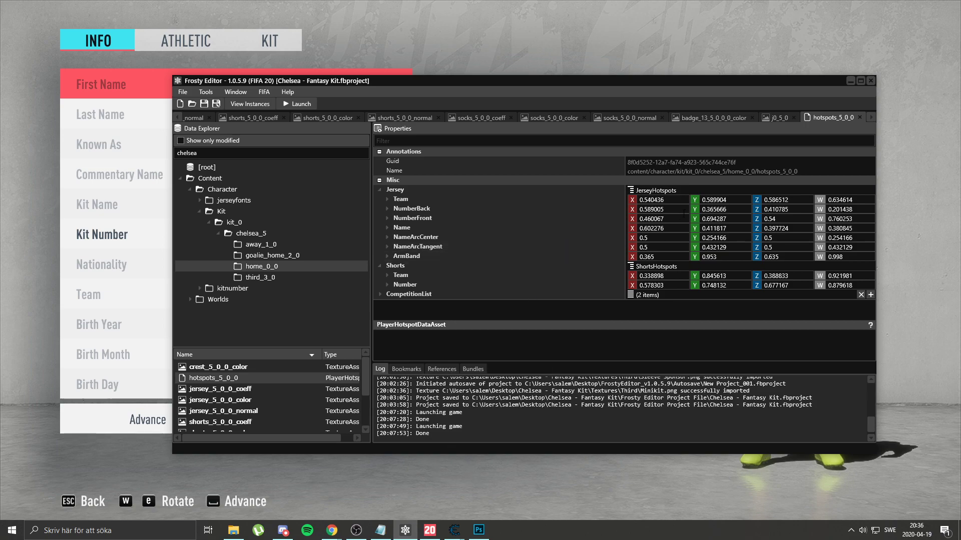
click(645, 276)
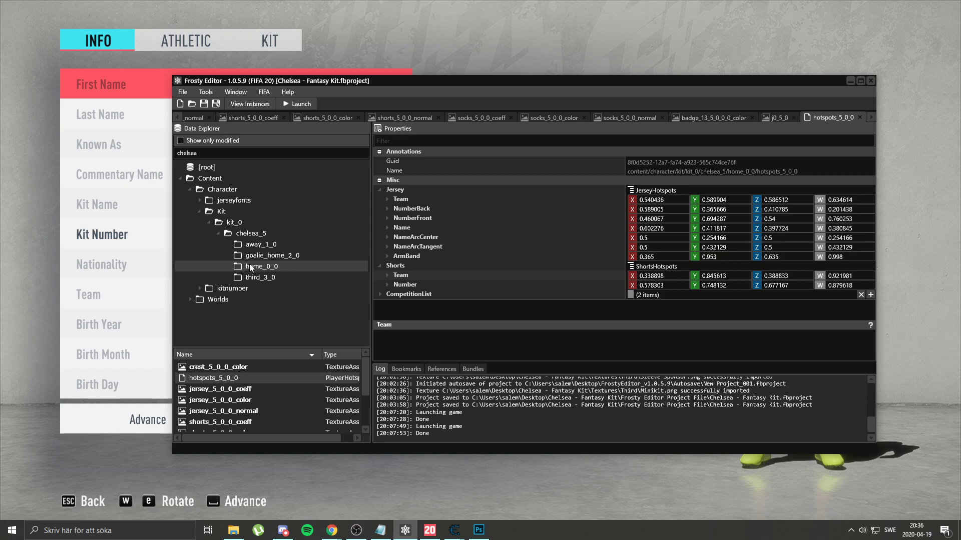
Step: Navigate from the Textures folder to Desktop > Arethiel's Kit Generator and open Read Me
click(233, 529)
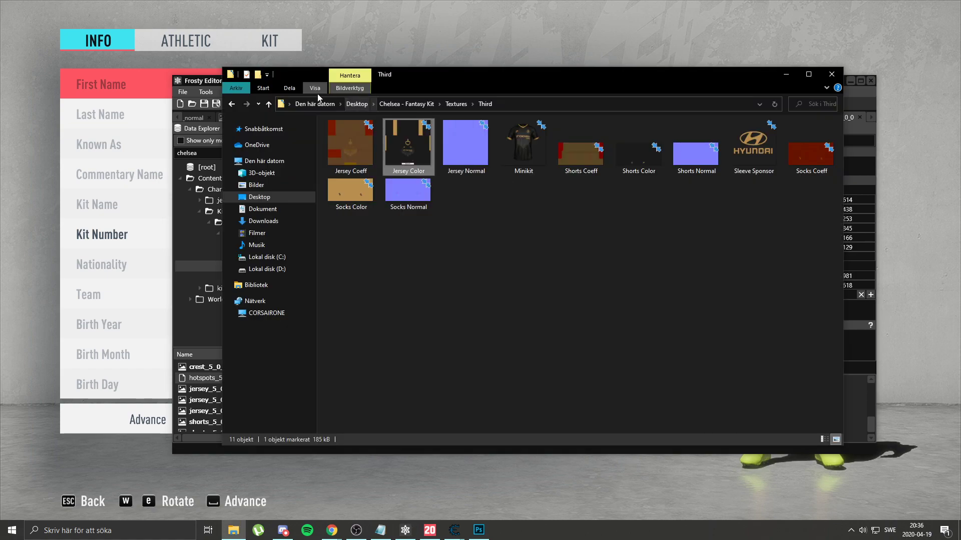
click(230, 104)
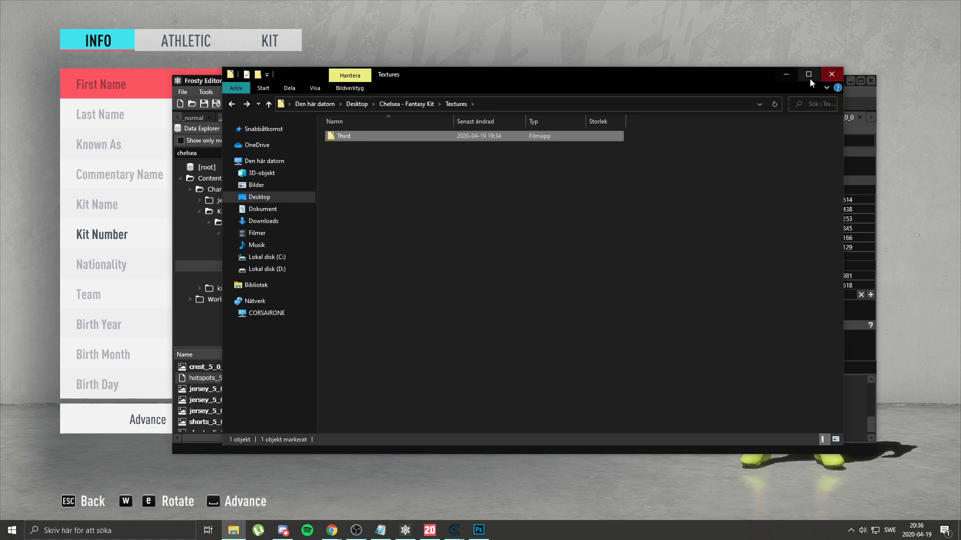
click(259, 196)
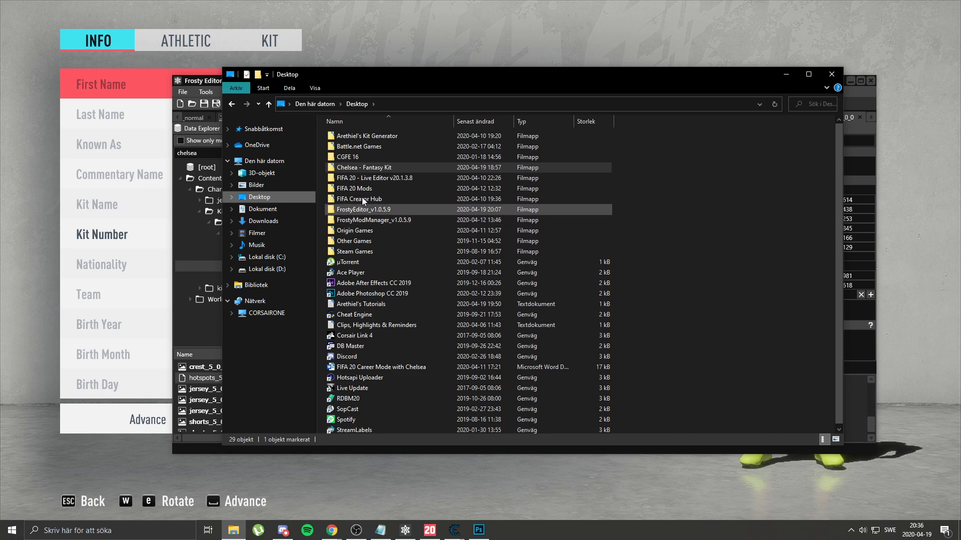
double_click(374, 138)
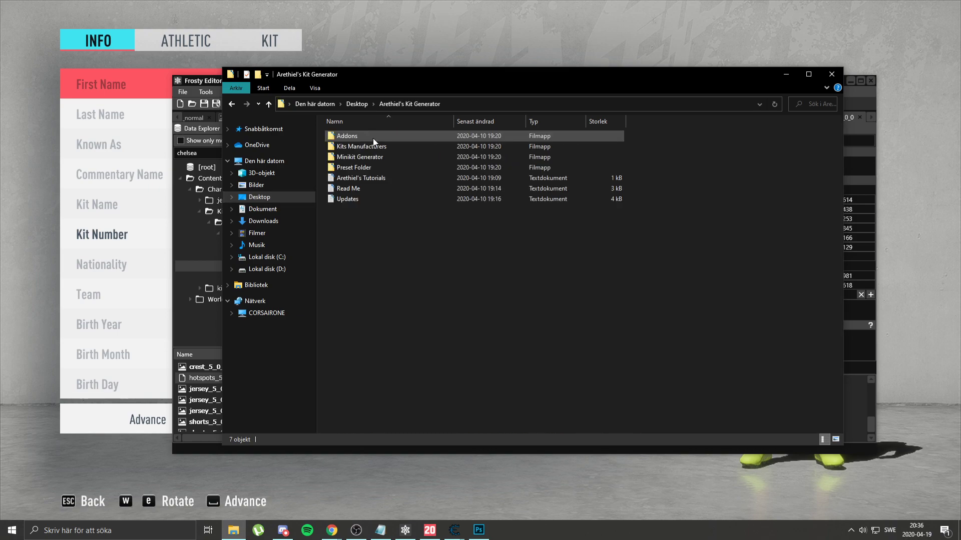
double_click(358, 190)
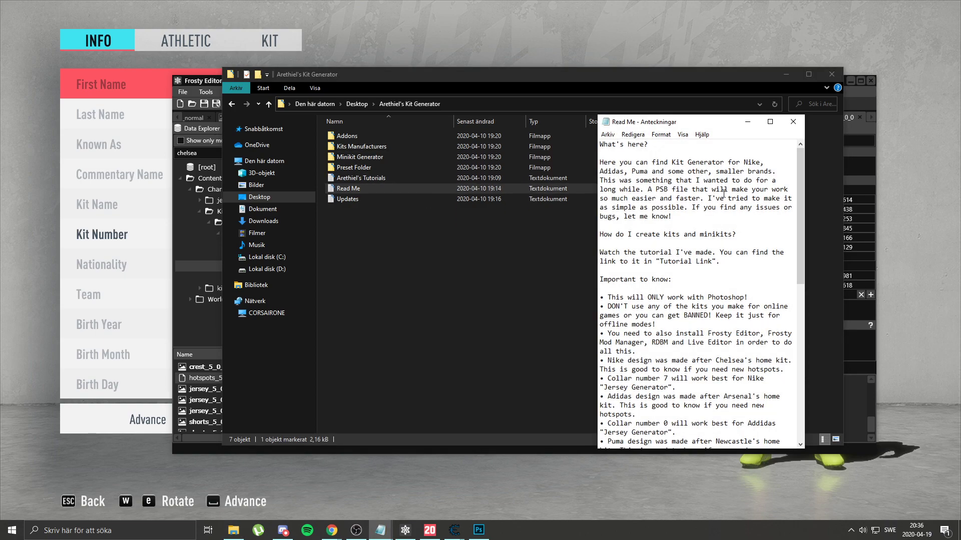
Step: Scroll through the Read Me's hotspot notes, then return to the hotspots_5_0_0 asset in Frosty Editor
scroll(694, 226, down, 8)
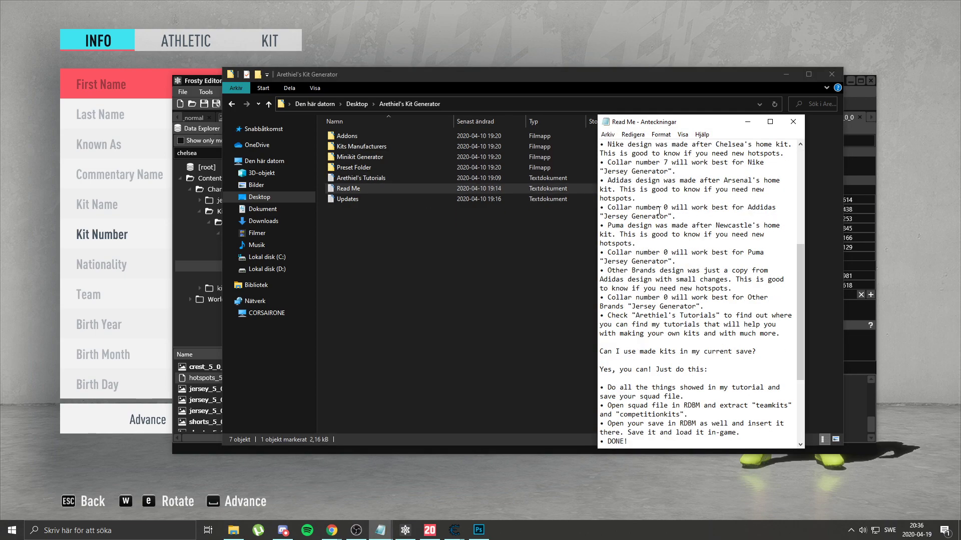
drag(801, 259, 801, 256)
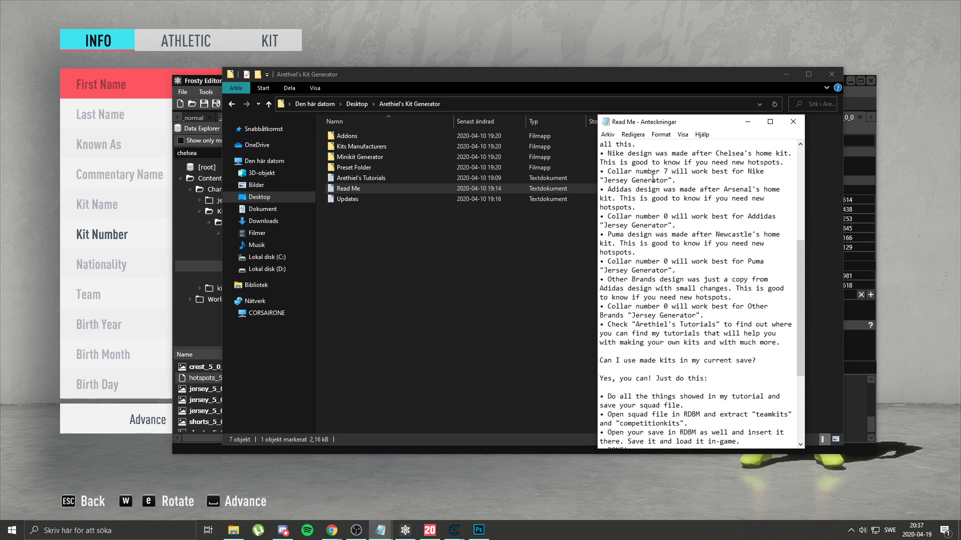
click(858, 104)
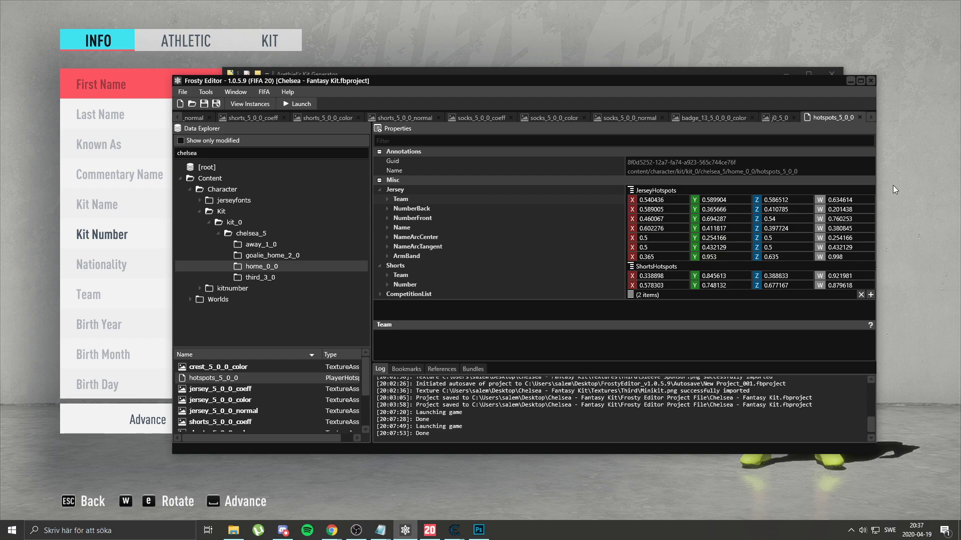
Step: Inspect the NumberBack, NumberFront, Name, NameArc, ArmBand and shorts Number hotspot values
click(444, 210)
click(458, 218)
click(445, 230)
click(415, 209)
click(414, 229)
click(439, 238)
click(434, 248)
click(439, 256)
click(415, 286)
Step: Expand CompetitionList and its items [0] and [1] to show their hotspots
click(380, 295)
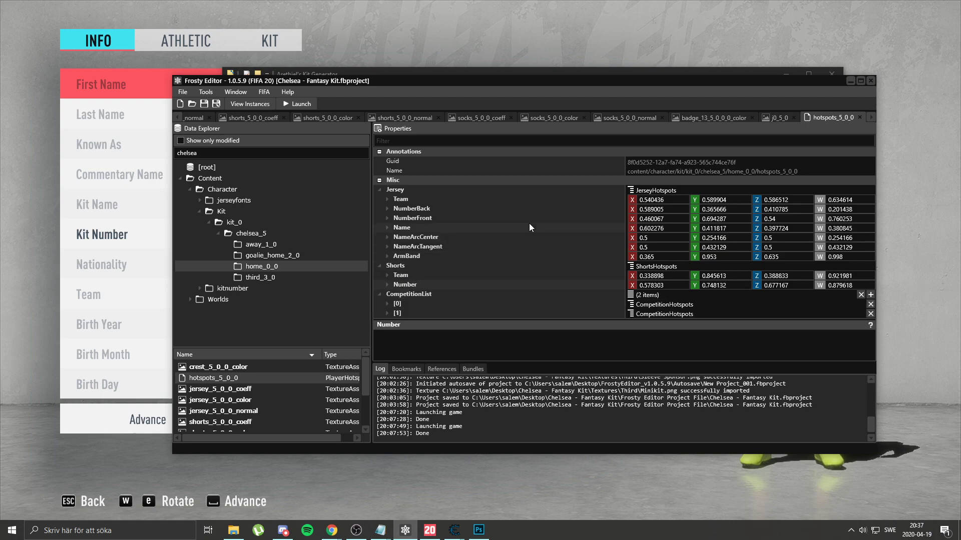
click(388, 304)
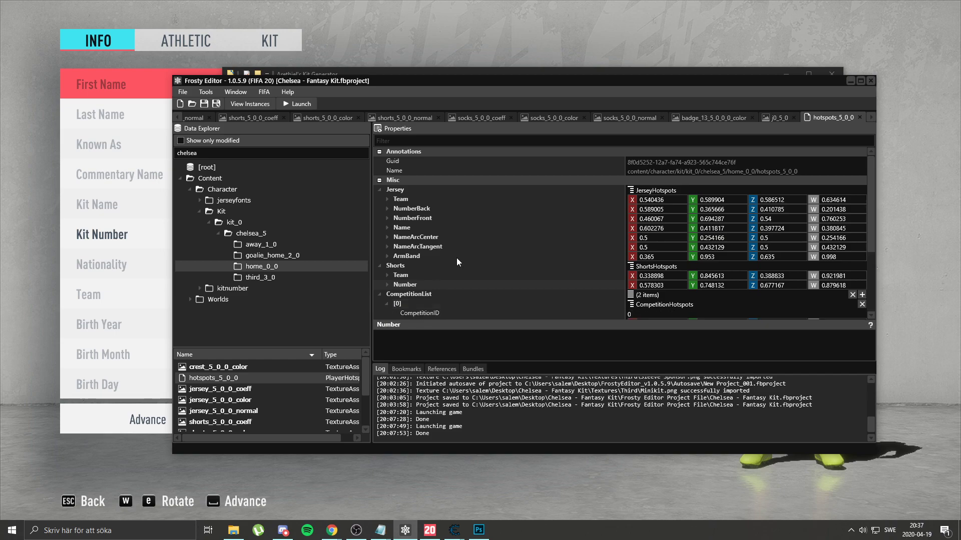
scroll(509, 218, down, 4)
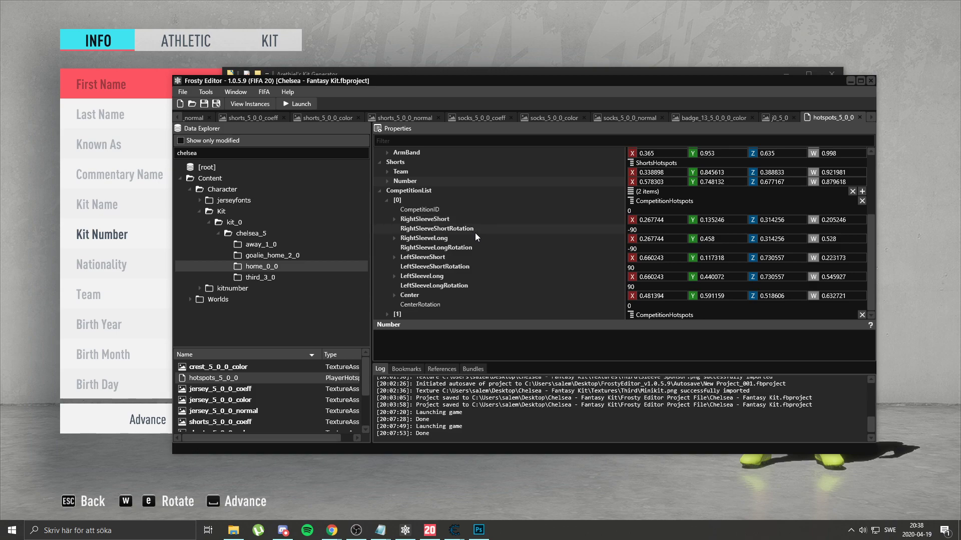
click(387, 315)
scroll(470, 235, up, 4)
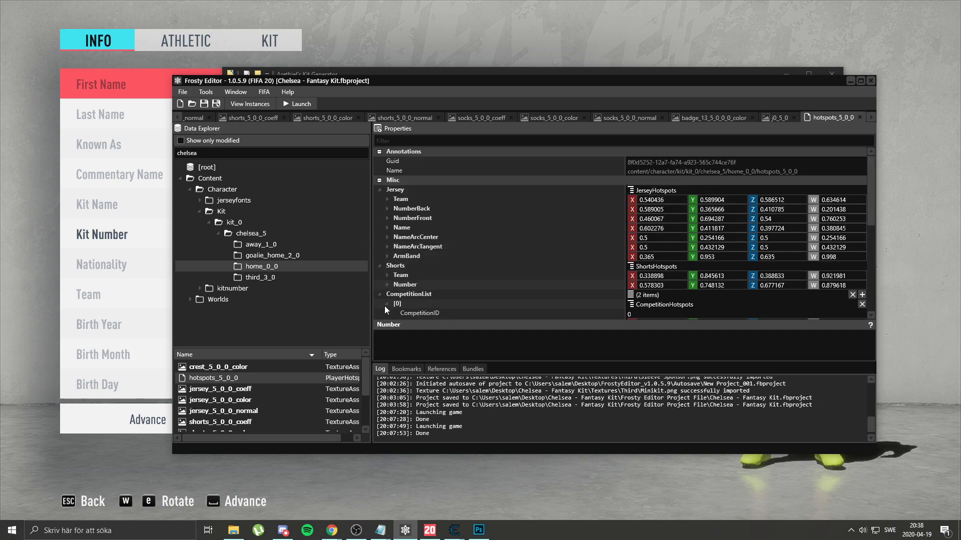
Step: Collapse CompetitionList, save the kit project via File > Save, and return to the Read Me
click(380, 296)
click(181, 94)
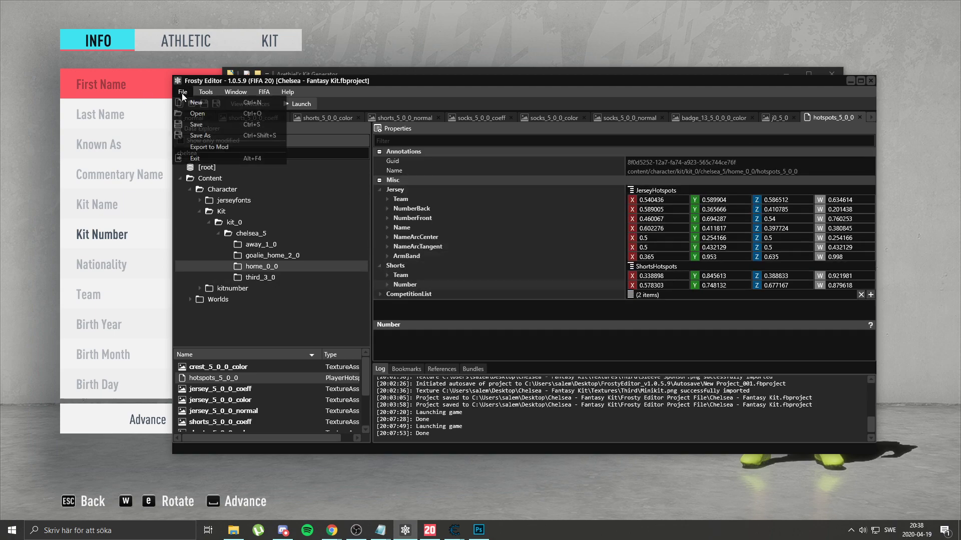
click(222, 124)
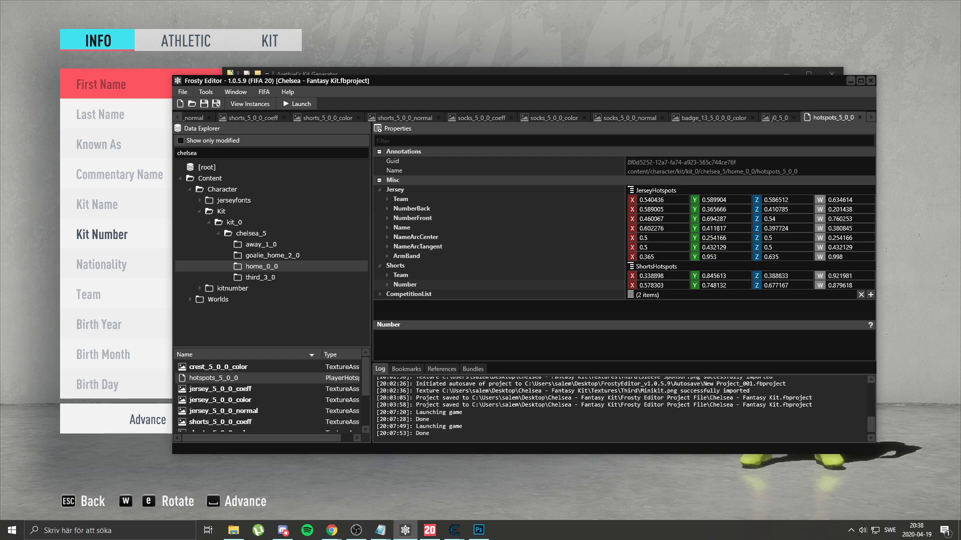
key(alt+Tab)
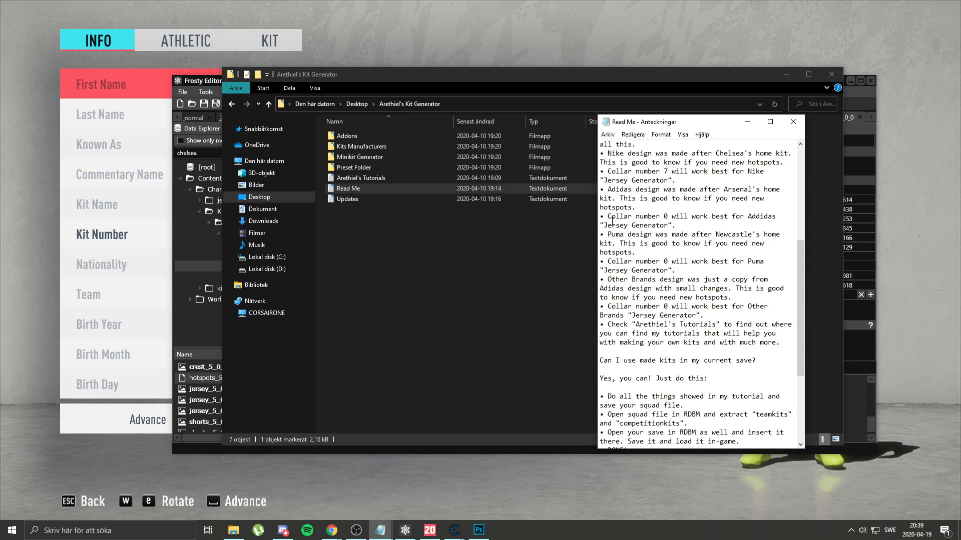
Step: Read the rest of the Read Me, briefly highlighting 'Arsenal's home' and the Other Brands Jersey Generator line
drag(724, 190, 788, 191)
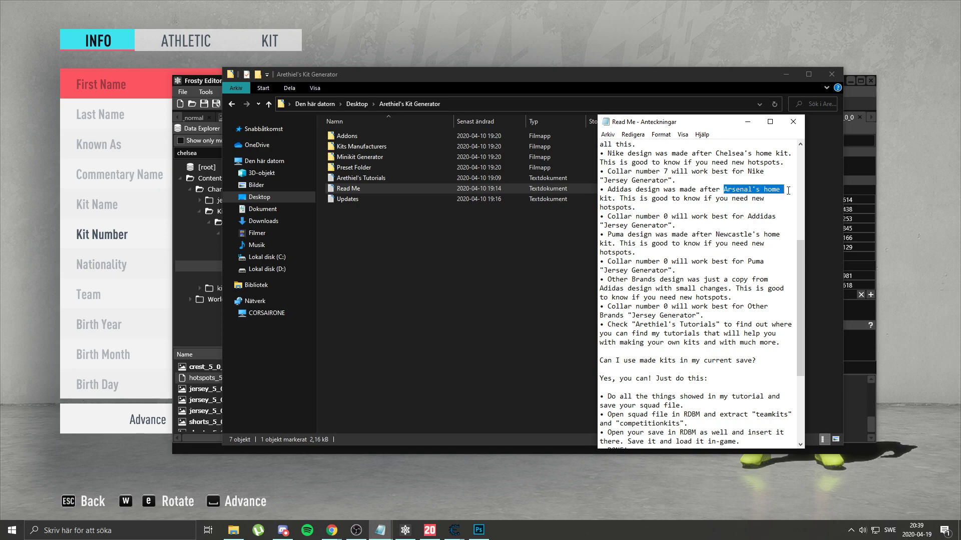
click(676, 196)
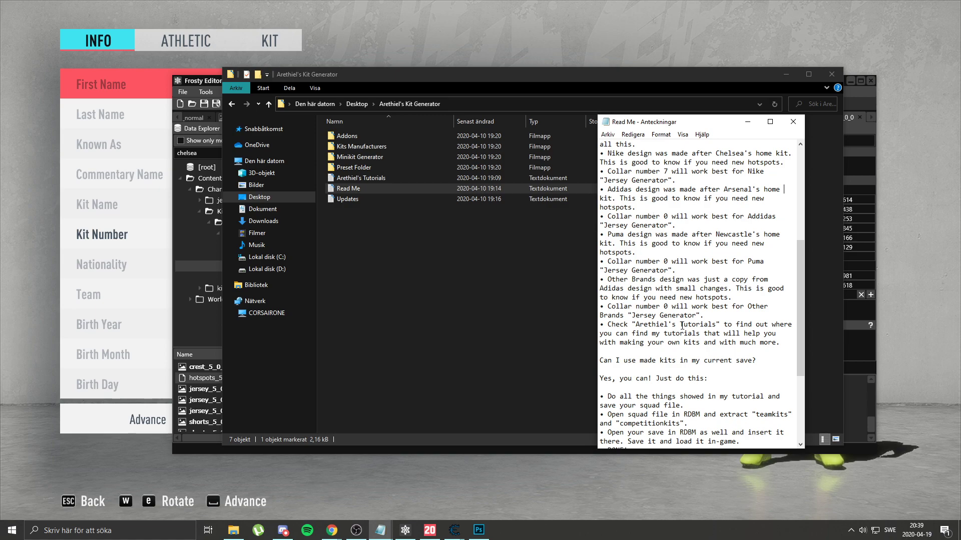
drag(605, 317, 704, 317)
click(704, 316)
scroll(702, 426, down, 5)
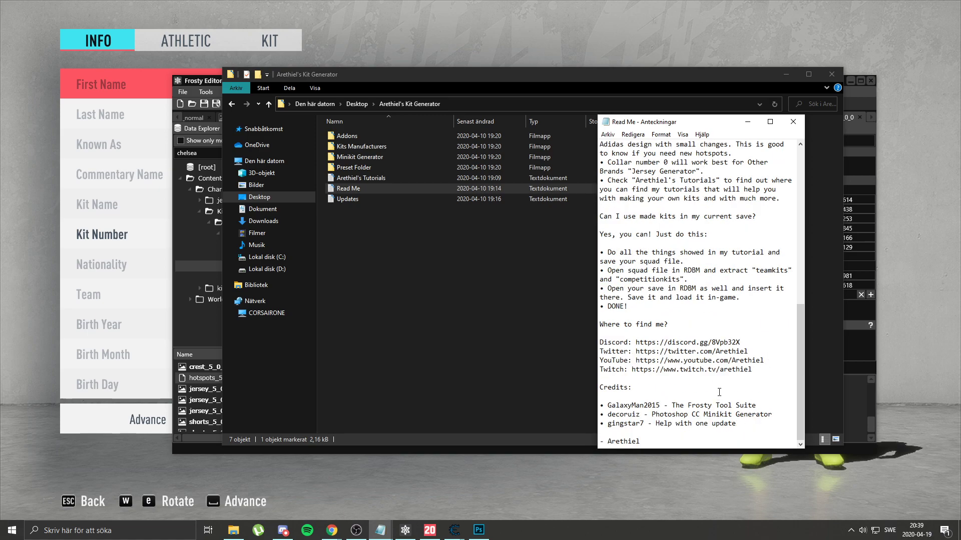